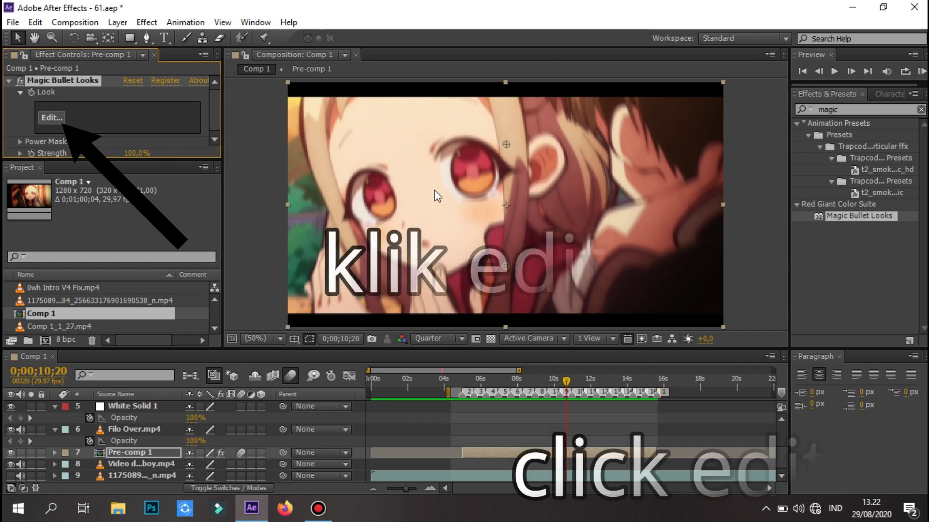
# Step: Open the Magic Bullet Looks editor for Pre-comp 1, add a Subject Exposure tool and set its stops to +0.10
pyautogui.click(51, 118)
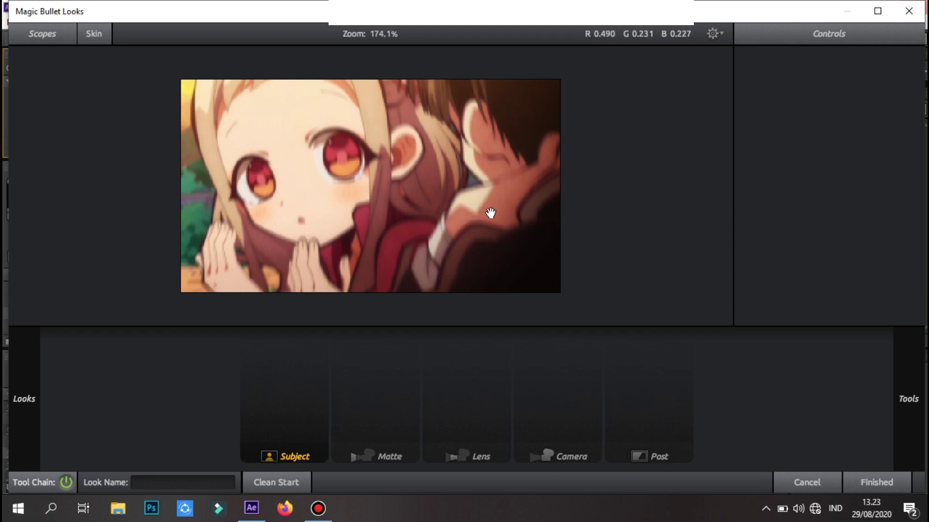
pyautogui.moveTo(923, 158)
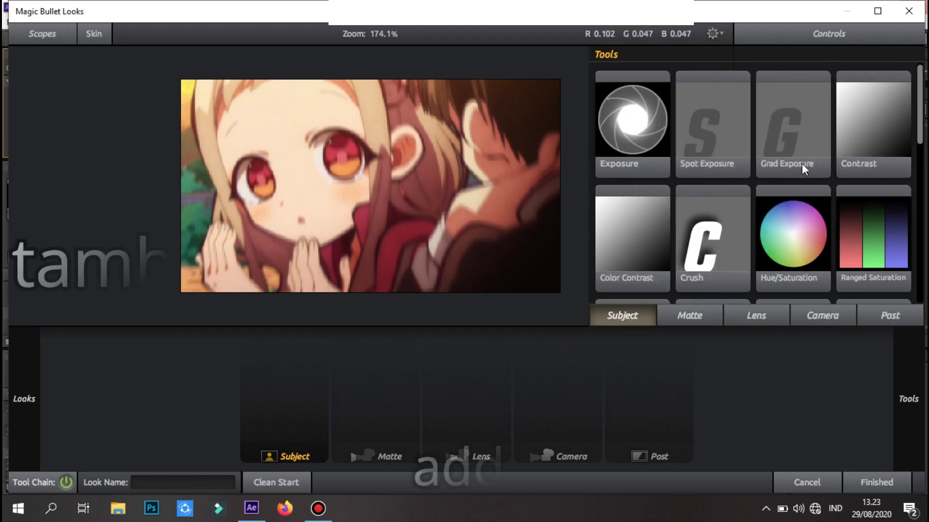
pyautogui.click(628, 141)
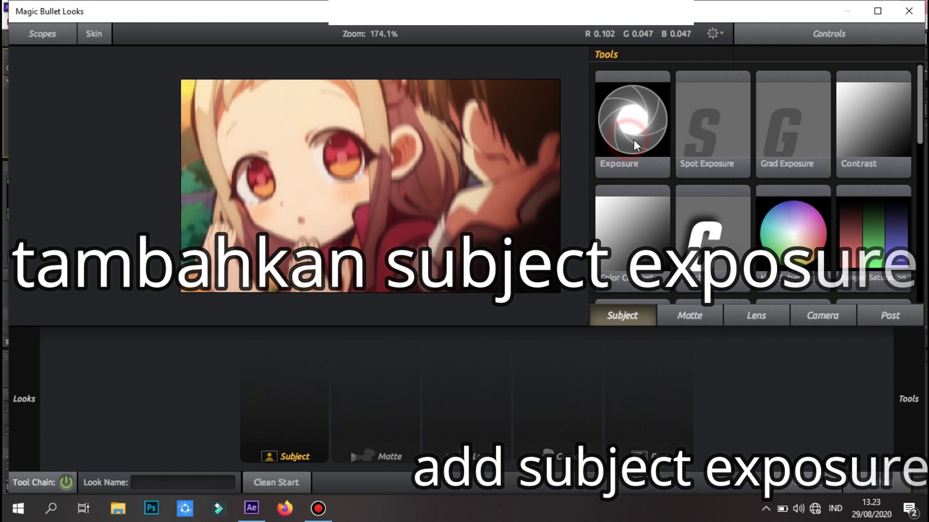
pyautogui.doubleClick(645, 137)
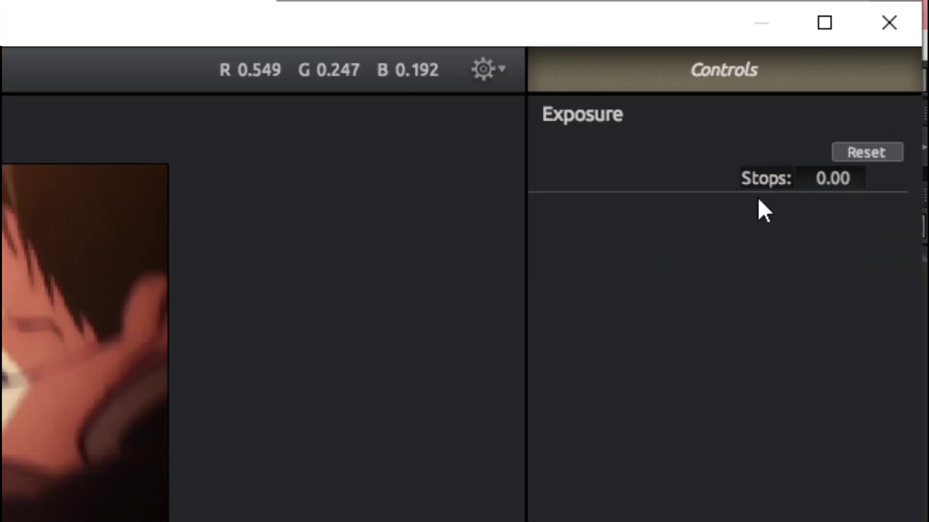
pyautogui.moveTo(878, 86); pyautogui.dragTo(883, 86)
pyautogui.moveTo(838, 178)
pyautogui.mouseDown()
pyautogui.moveTo(820, 179)
pyautogui.moveTo(832, 178)
pyautogui.mouseUp()
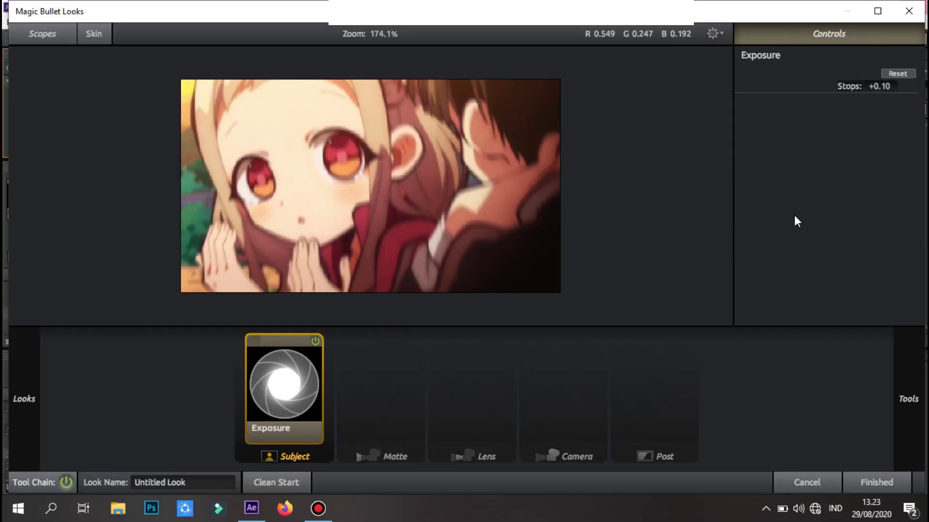
# Step: Add a Subject Contrast tool and set its contrast to +0.210 and pivot to 0.013
pyautogui.moveTo(922, 208)
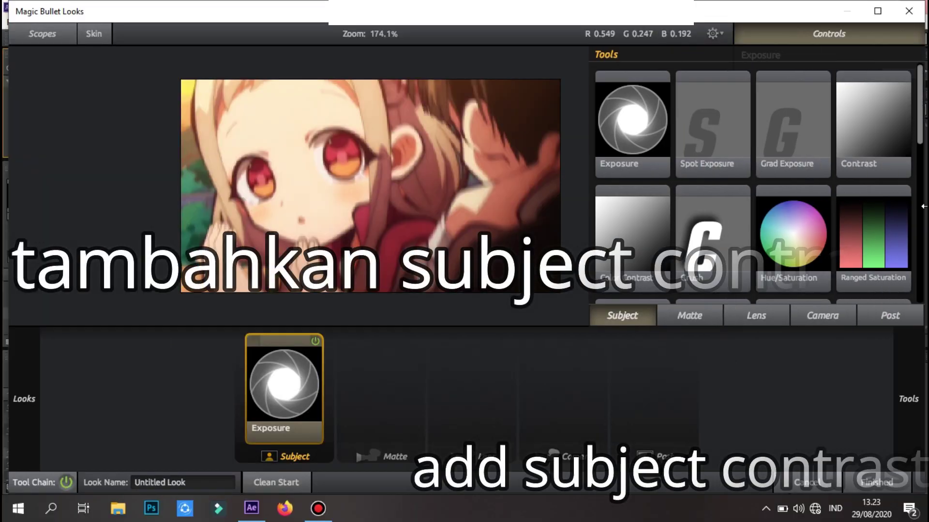
pyautogui.click(865, 134)
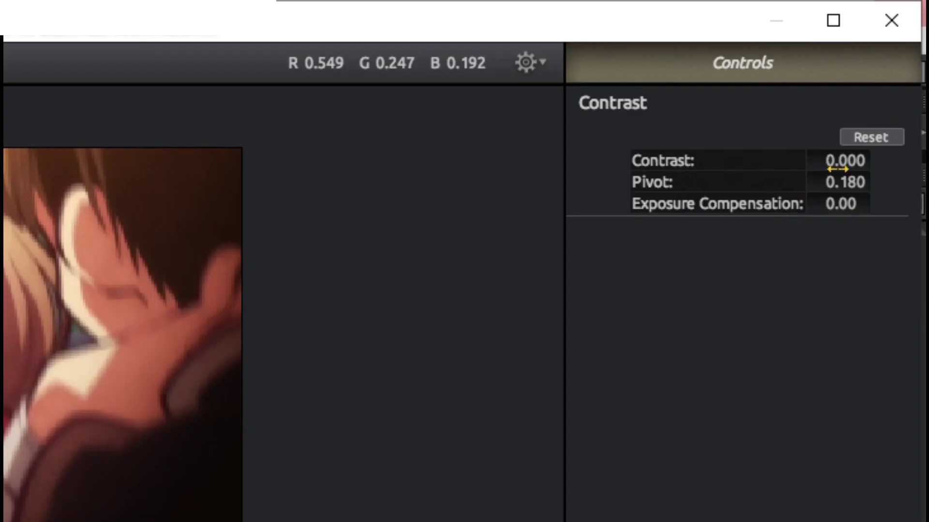
pyautogui.moveTo(884, 89); pyautogui.dragTo(890, 89)
pyautogui.moveTo(840, 160)
pyautogui.mouseDown()
pyautogui.moveTo(856, 160)
pyautogui.moveTo(842, 169)
pyautogui.mouseUp()
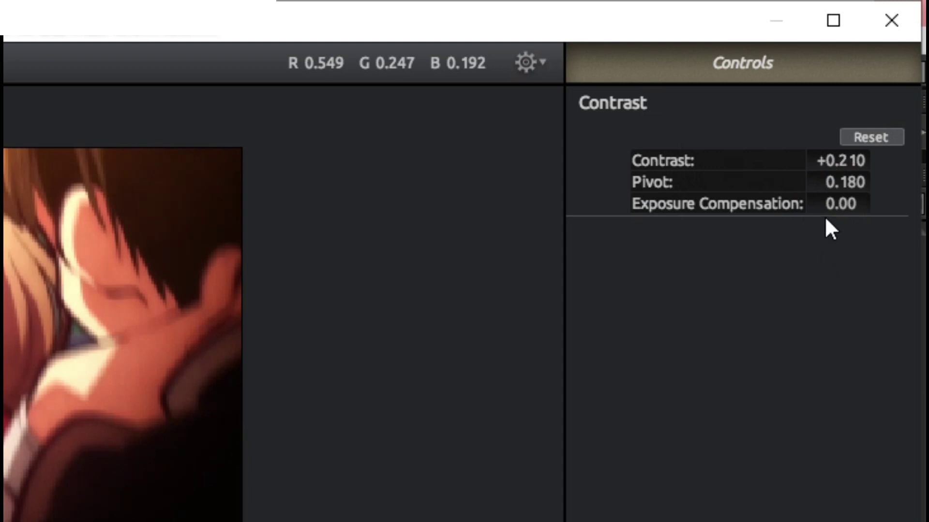
pyautogui.moveTo(844, 182); pyautogui.dragTo(801, 182)
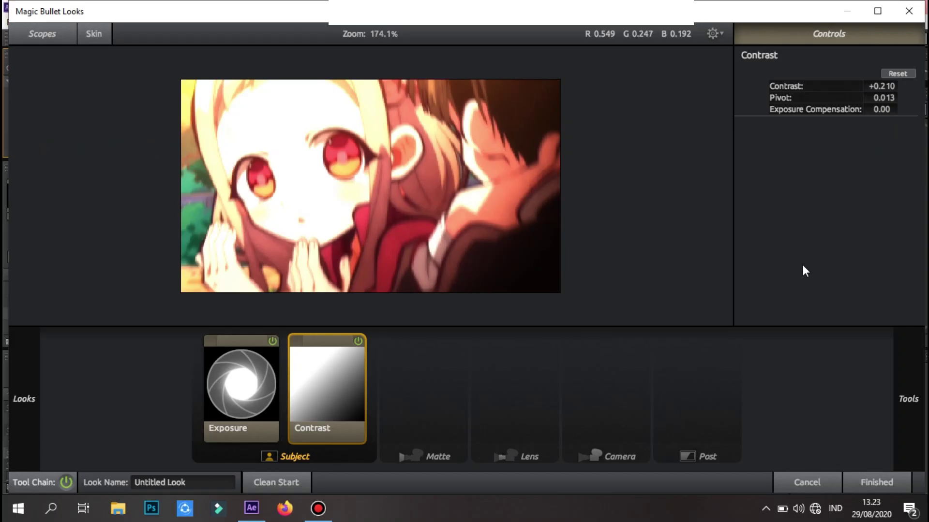
# Step: Add a Subject Grad Exposure tool with Y1 at +100.0% and Y2 at -100.0%
pyautogui.moveTo(920, 265)
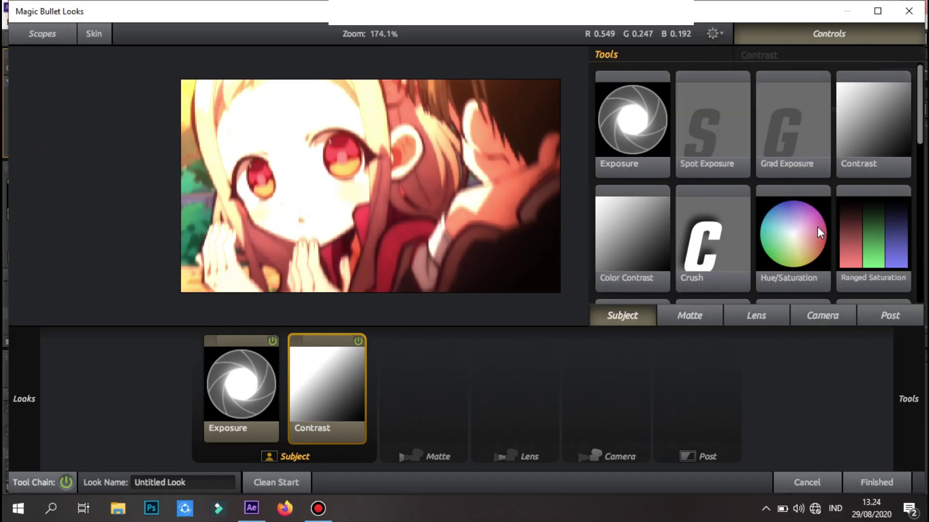
pyautogui.click(806, 146)
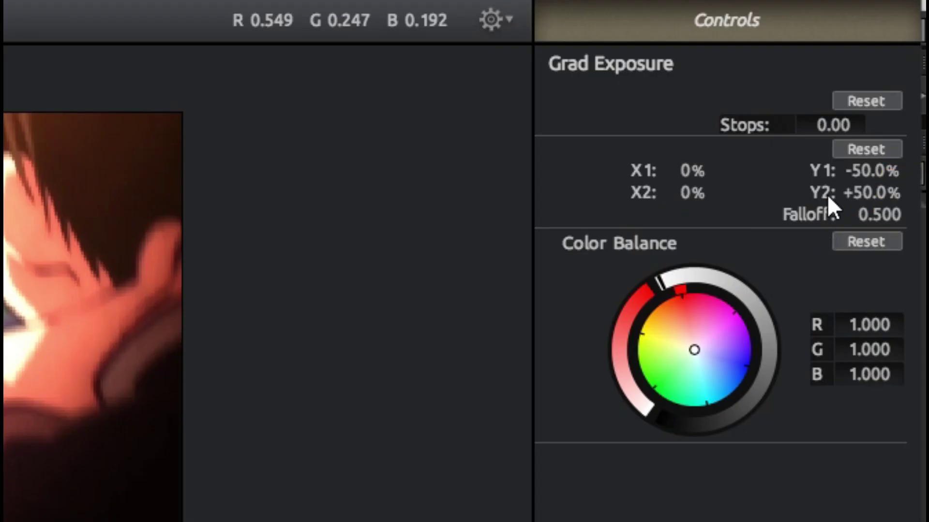
pyautogui.moveTo(870, 170); pyautogui.dragTo(911, 170)
pyautogui.moveTo(836, 171); pyautogui.dragTo(762, 188)
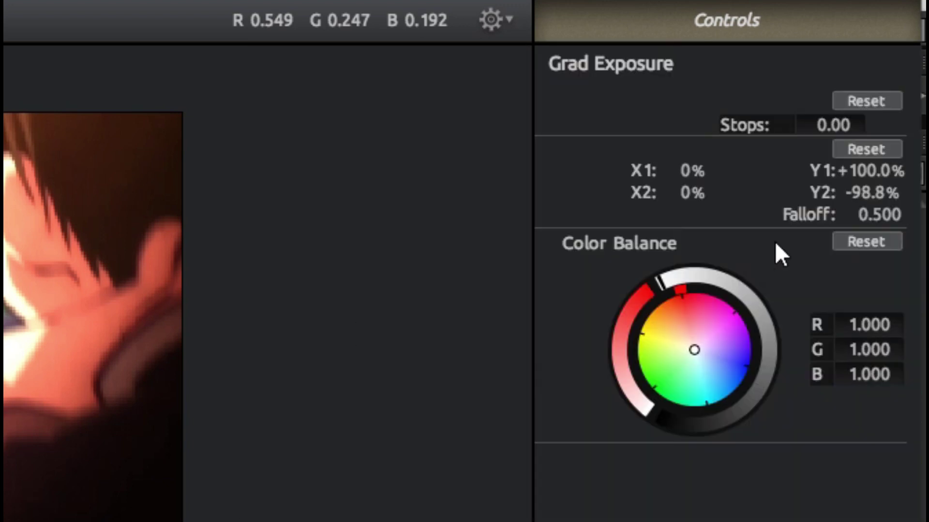
pyautogui.moveTo(870, 188); pyautogui.dragTo(866, 187)
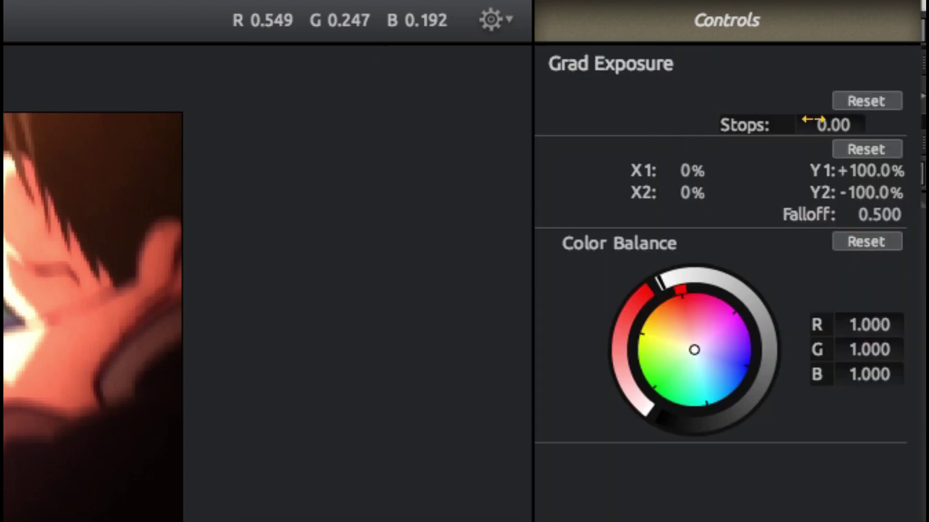
# Step: Set the Grad Exposure stops to -3.10
pyautogui.moveTo(813, 119)
pyautogui.mouseDown()
pyautogui.moveTo(760, 119)
pyautogui.moveTo(796, 119)
pyautogui.mouseUp()
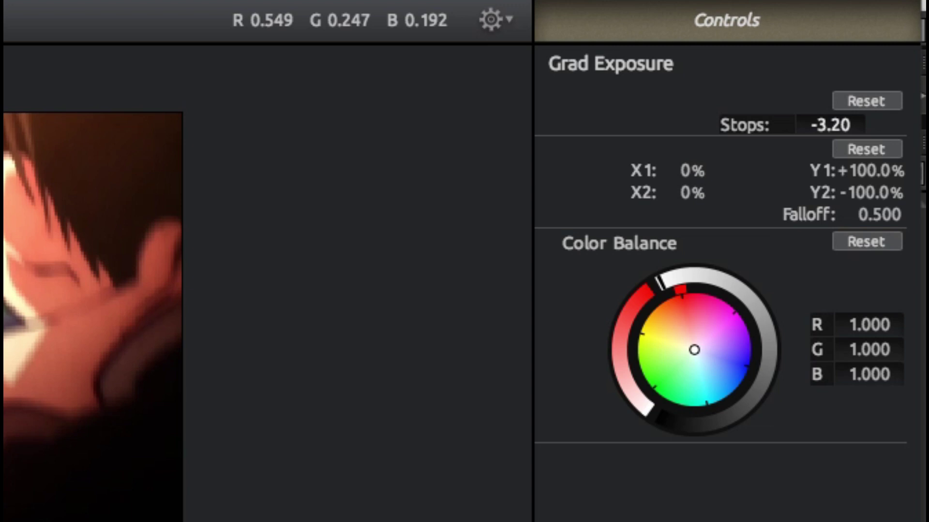
pyautogui.moveTo(797, 119); pyautogui.dragTo(798, 119)
pyautogui.moveTo(797, 119); pyautogui.dragTo(828, 127)
# Step: Shift the Grad Exposure gradient points horizontally to X1 +1.4% and X2 +1.6%
pyautogui.moveTo(692, 170)
pyautogui.mouseDown()
pyautogui.moveTo(713, 170)
pyautogui.moveTo(695, 170)
pyautogui.mouseUp()
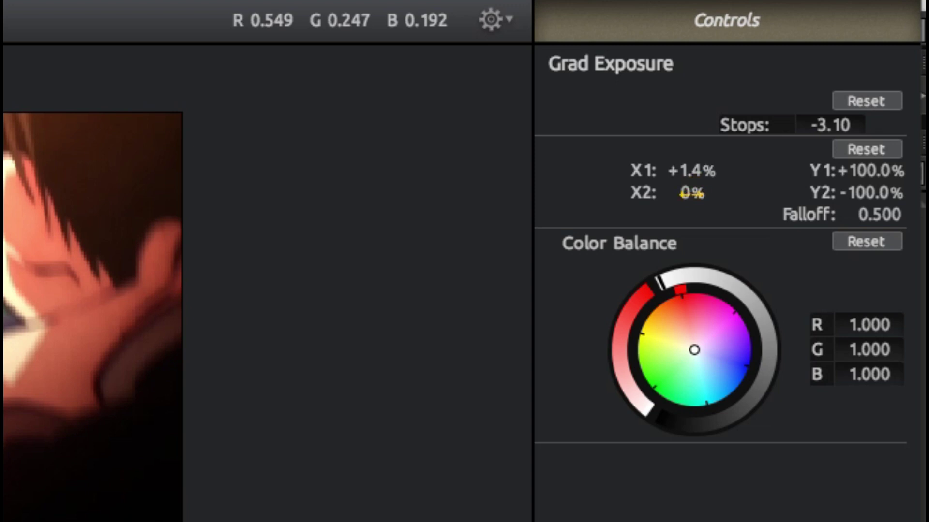
pyautogui.click(692, 193)
pyautogui.click(748, 205)
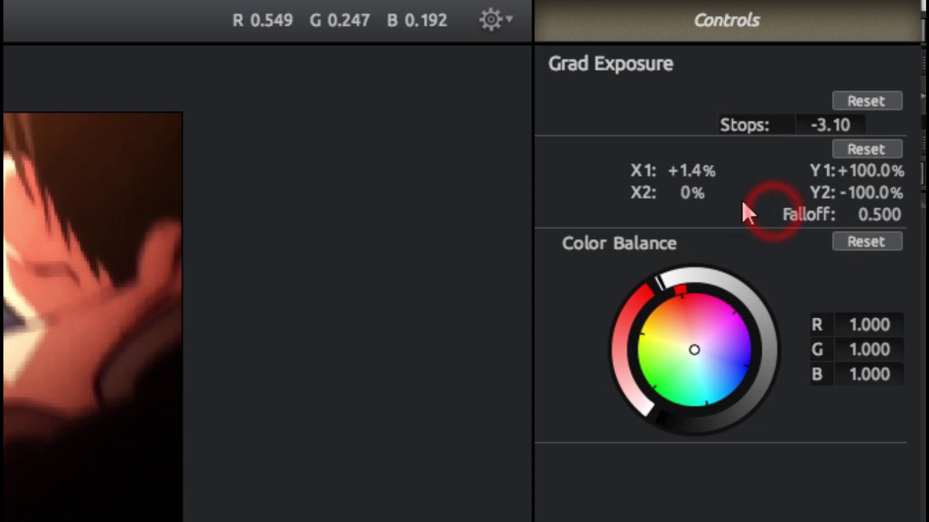
pyautogui.moveTo(692, 193); pyautogui.dragTo(695, 193)
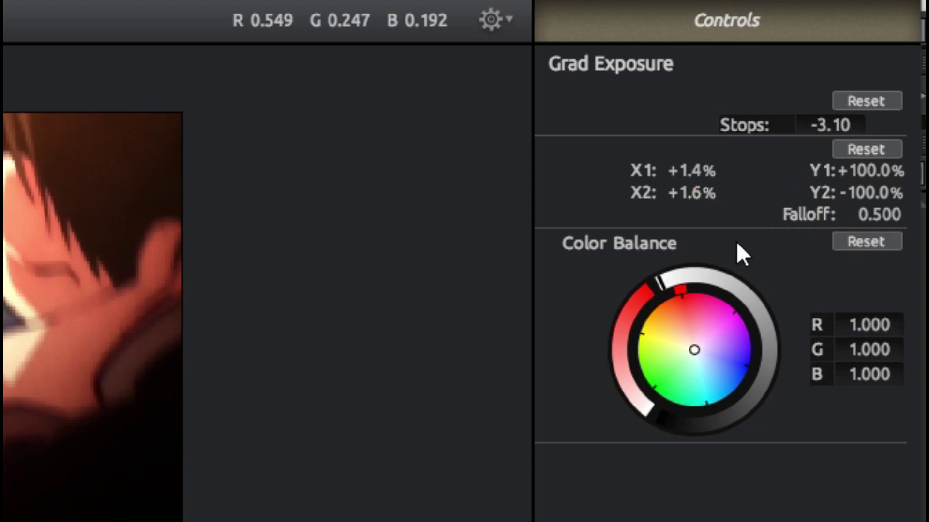
# Step: Raise the Grad Exposure falloff to about 0.7 and deselect the tool in the chain
pyautogui.moveTo(866, 215); pyautogui.dragTo(879, 214)
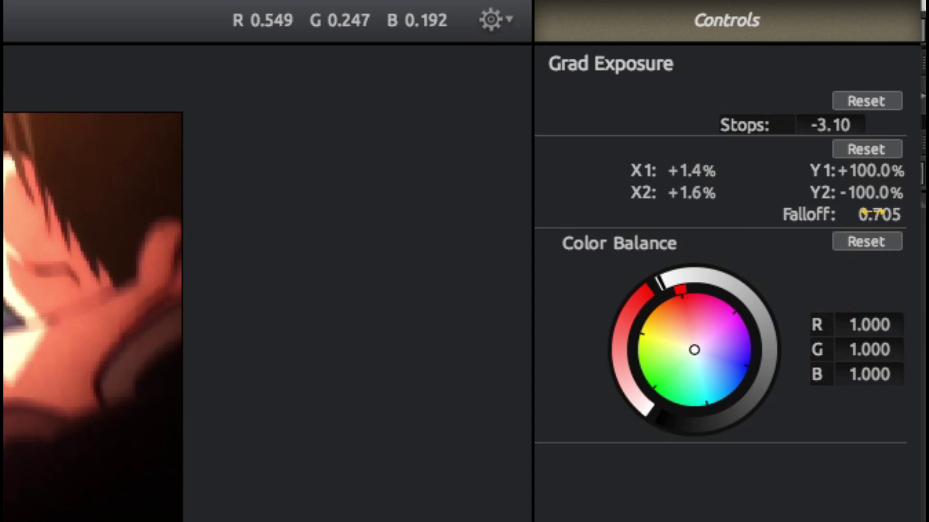
pyautogui.click(878, 214)
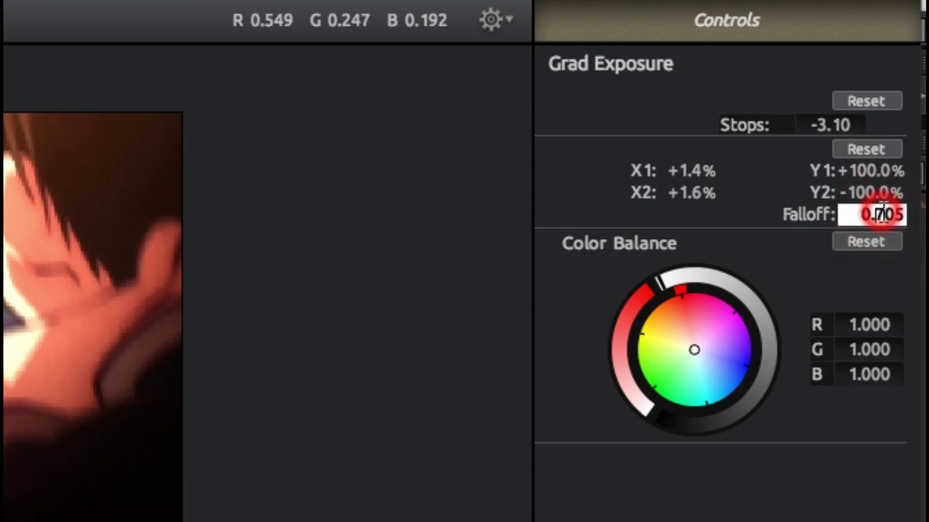
pyautogui.moveTo(886, 213); pyautogui.dragTo(894, 230)
pyautogui.moveTo(910, 317)
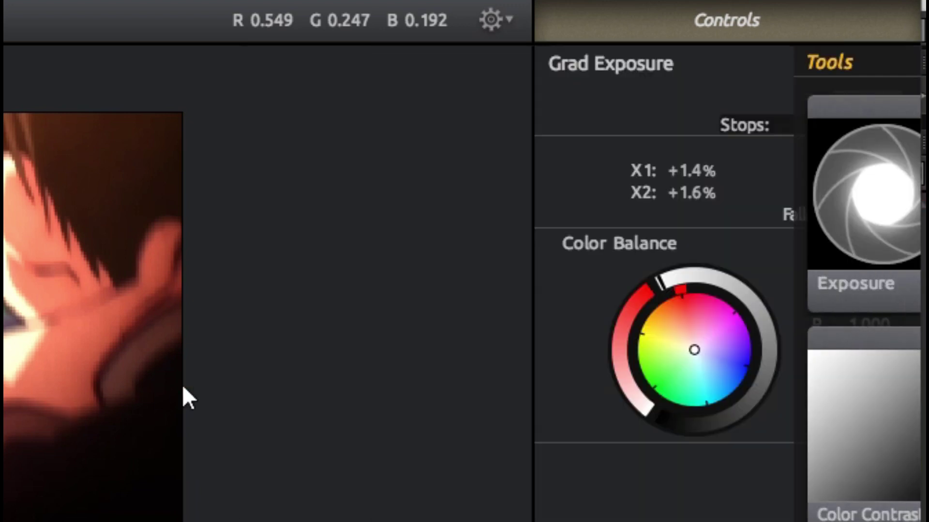
pyautogui.write('15')
pyautogui.click(819, 443)
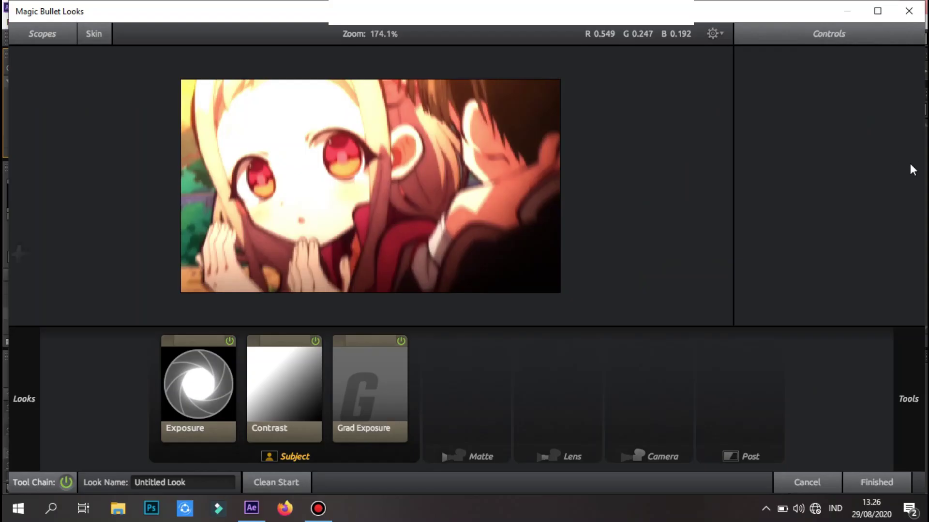
# Step: Add a Subject Hue/Saturation tool and set its component balance to R 0.313, G 0.605 and B 0.082
pyautogui.moveTo(897, 292)
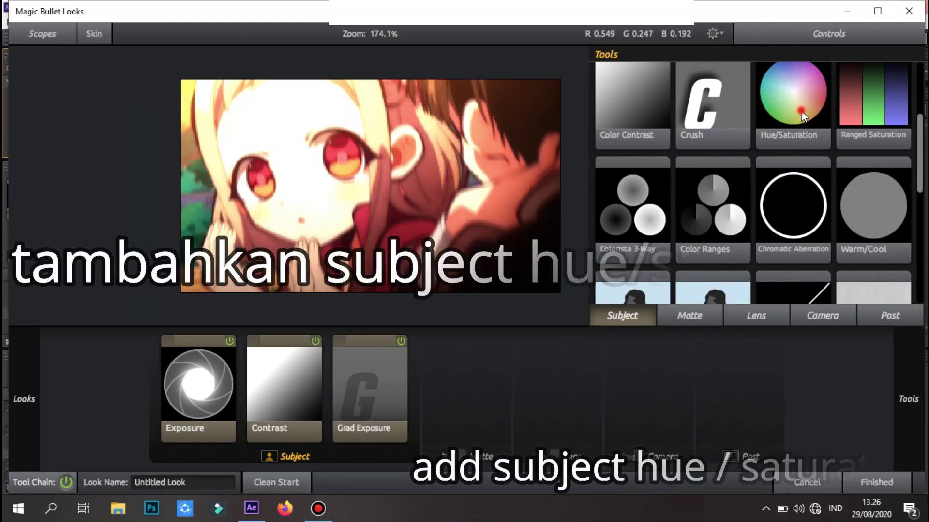
pyautogui.moveTo(801, 110); pyautogui.dragTo(431, 339)
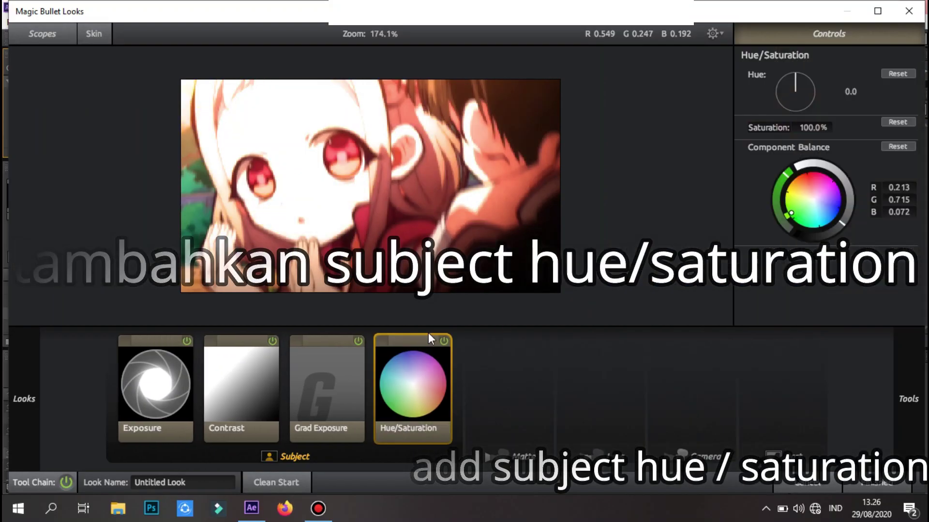
pyautogui.click(778, 56)
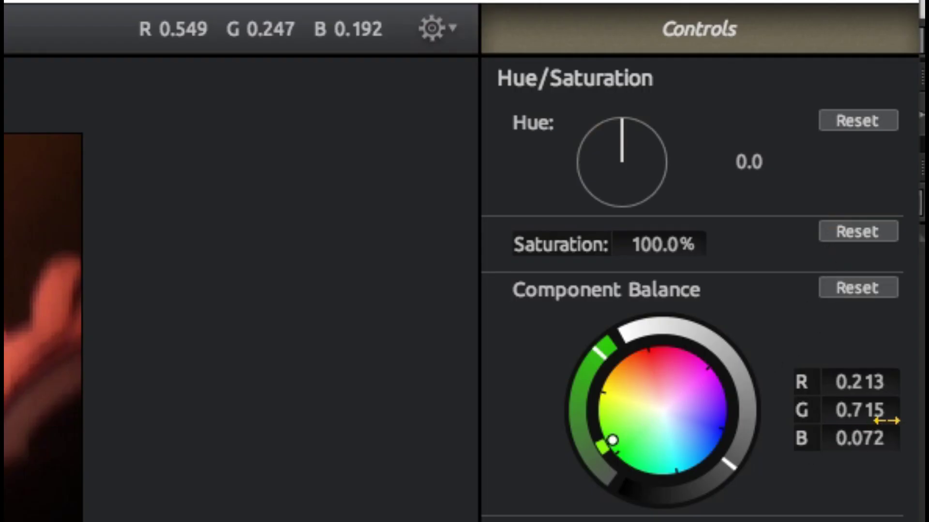
pyautogui.moveTo(915, 414)
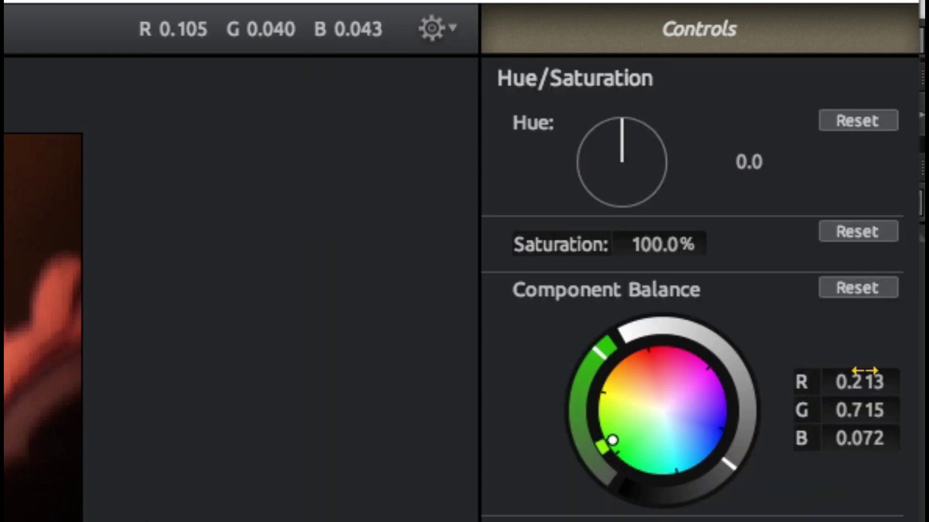
pyautogui.moveTo(860, 373); pyautogui.dragTo(876, 371)
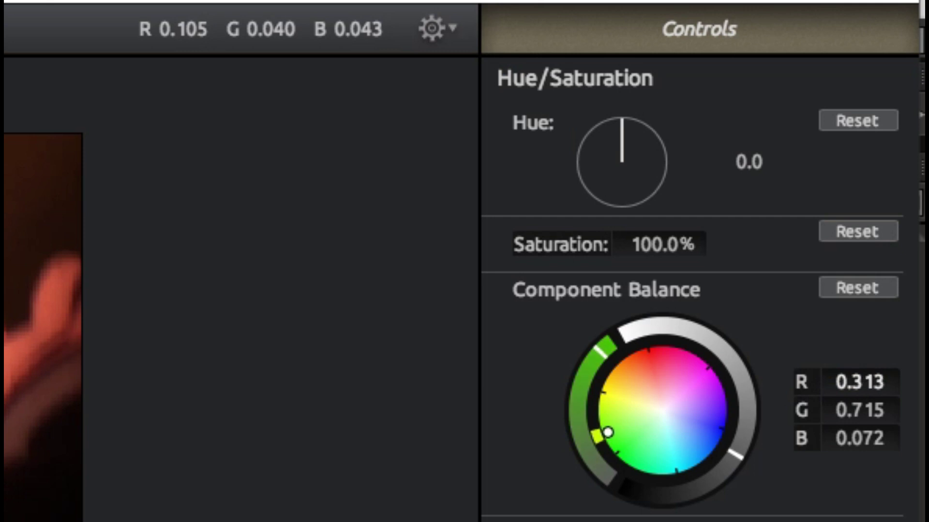
pyautogui.moveTo(876, 370); pyautogui.dragTo(853, 438)
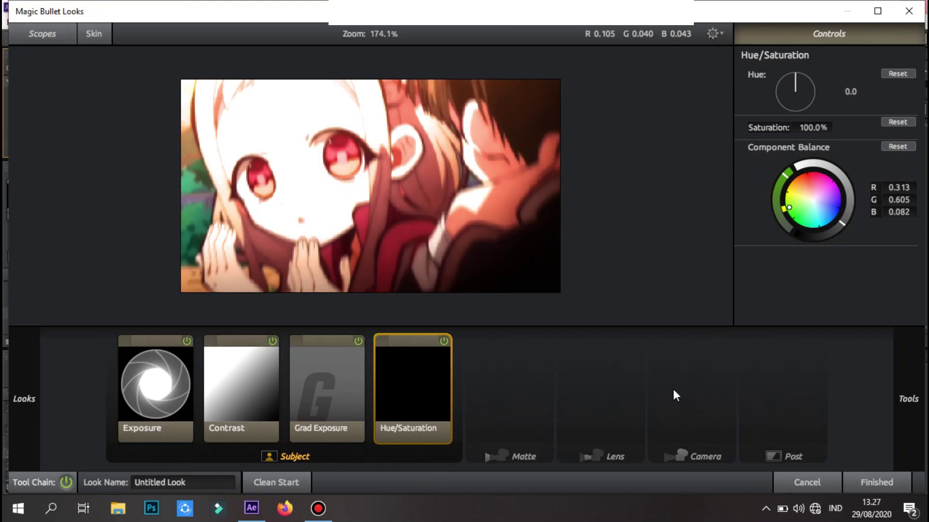
# Step: Add a Spot Exposure tool to the Matte stage and set its stops to +0.20
pyautogui.moveTo(908, 377)
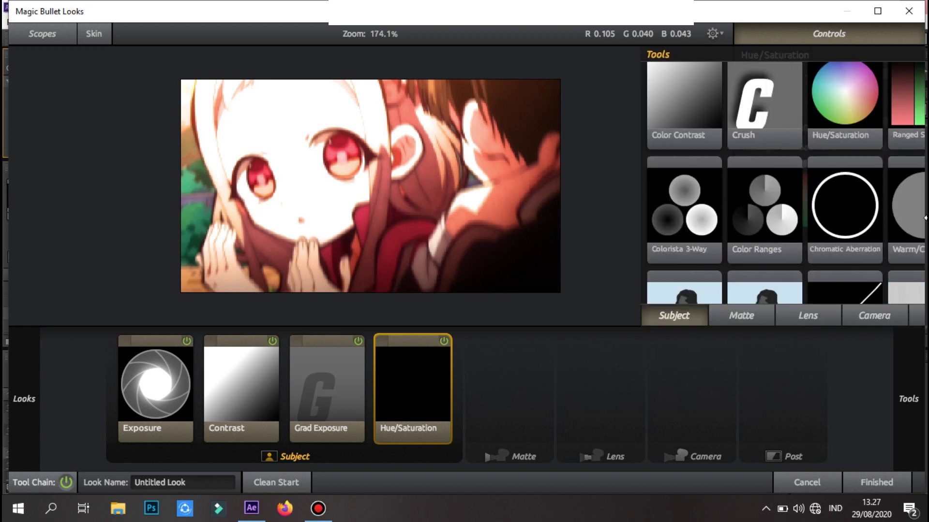
pyautogui.click(685, 317)
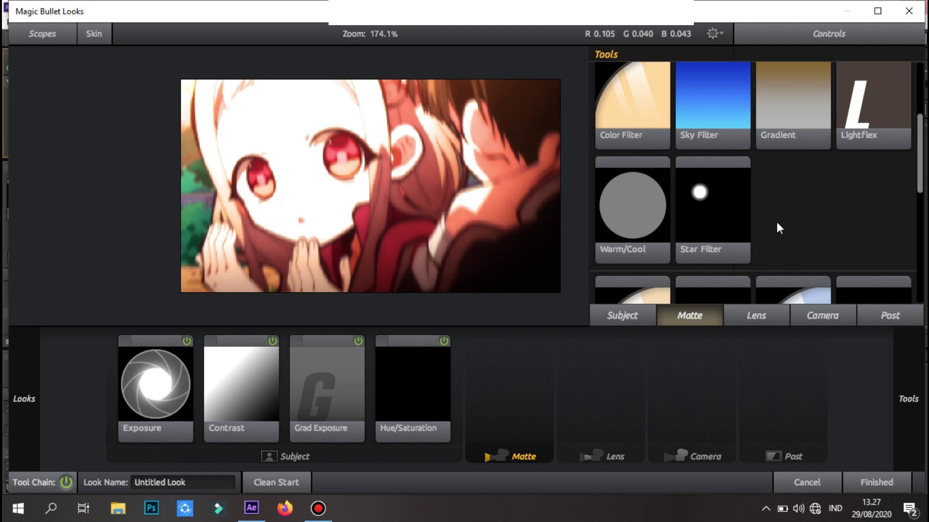
pyautogui.scroll(3, 755, 191)
pyautogui.scroll(-5, 769, 187)
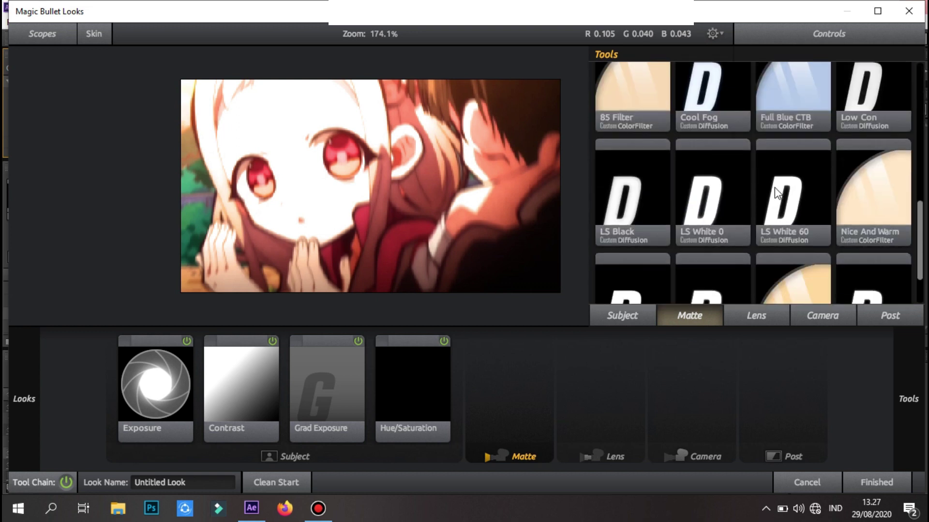
pyautogui.scroll(-1, 774, 188)
pyautogui.scroll(3, 773, 189)
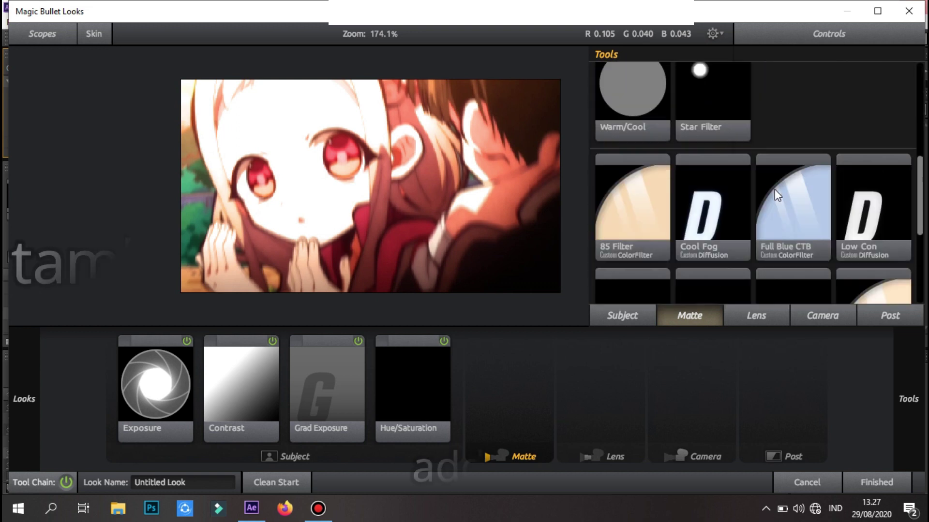
pyautogui.scroll(3, 774, 189)
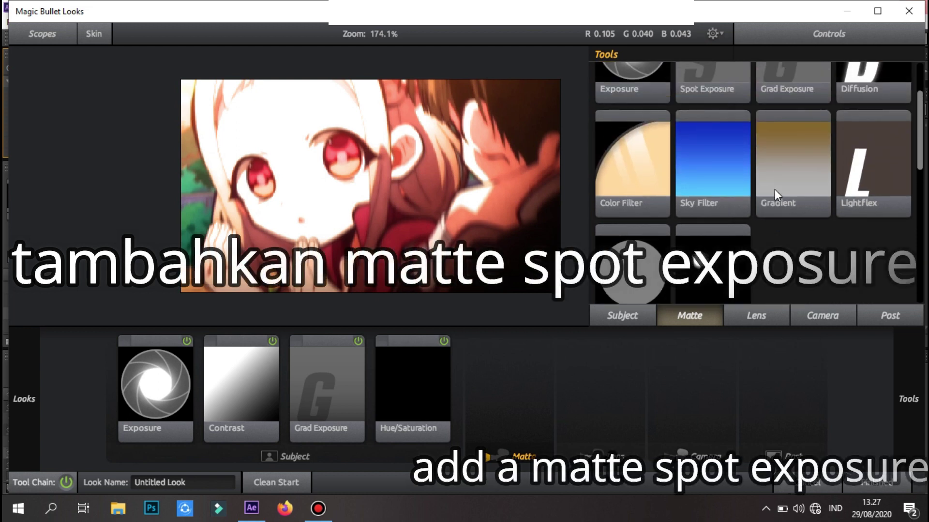
pyautogui.scroll(2, 774, 190)
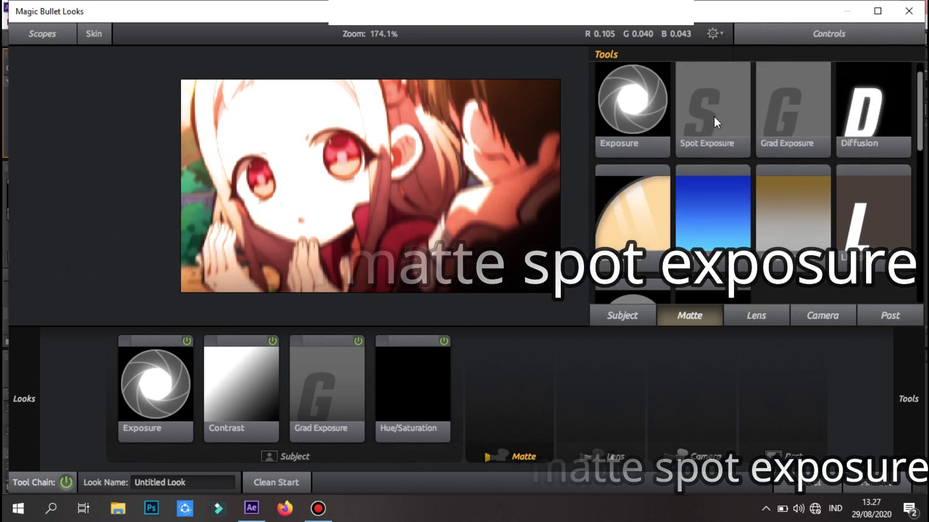
pyautogui.doubleClick(713, 118)
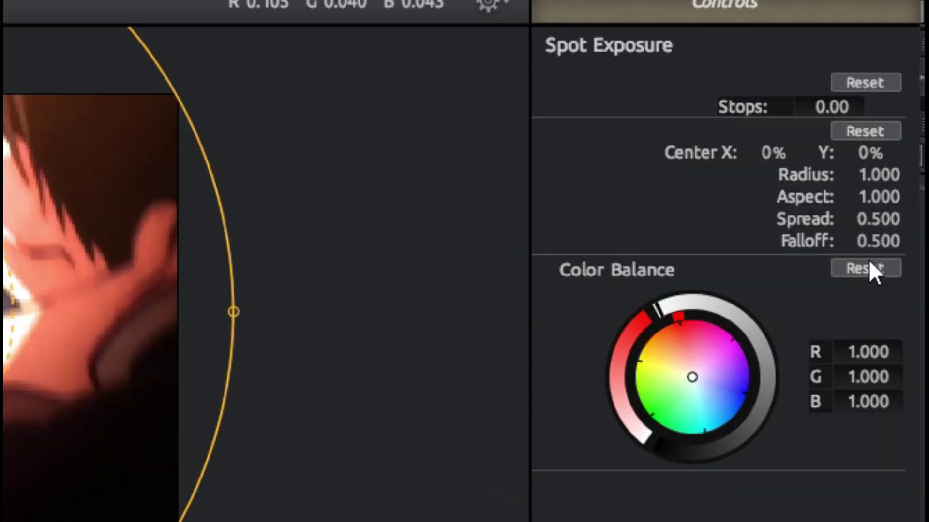
pyautogui.moveTo(823, 106)
pyautogui.mouseDown()
pyautogui.moveTo(841, 107)
pyautogui.moveTo(822, 108)
pyautogui.mouseUp()
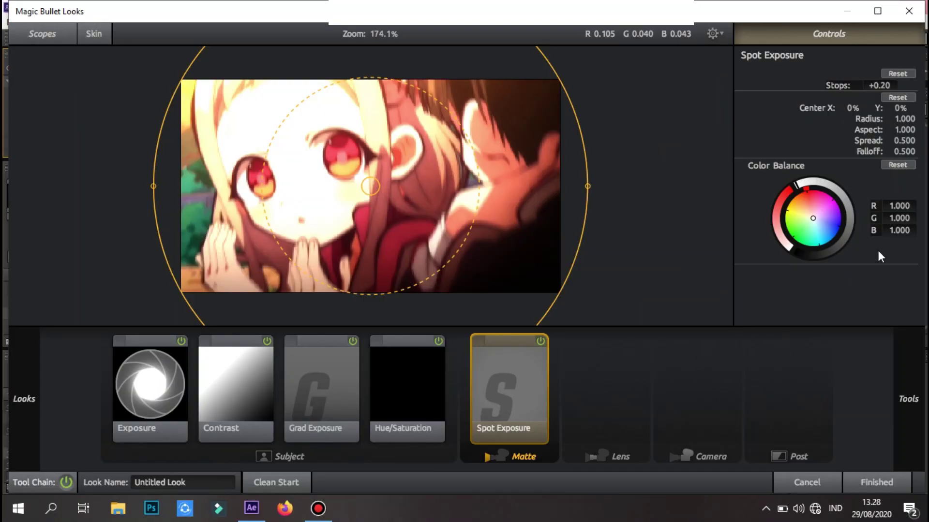
# Step: Add a Vignette tool to the Lens stage and set its exposure compensation to -0.60
pyautogui.moveTo(925, 264)
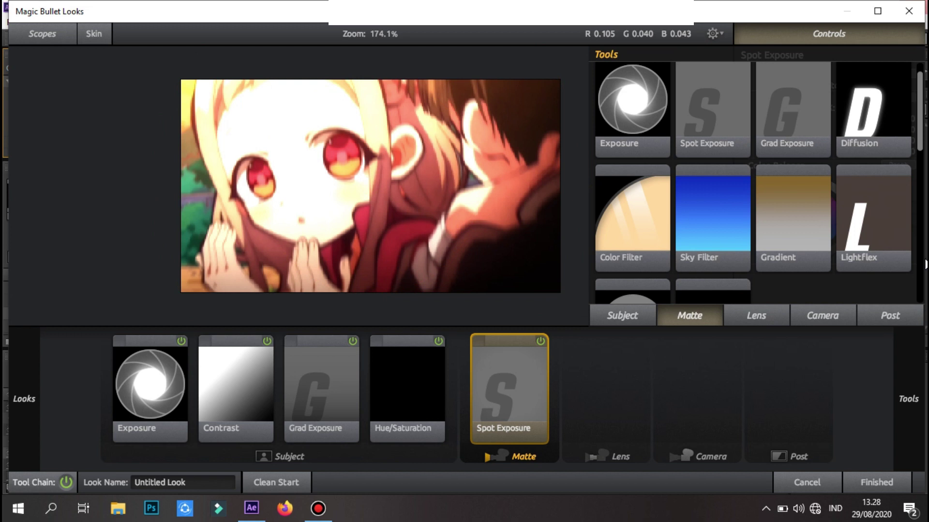
pyautogui.click(746, 315)
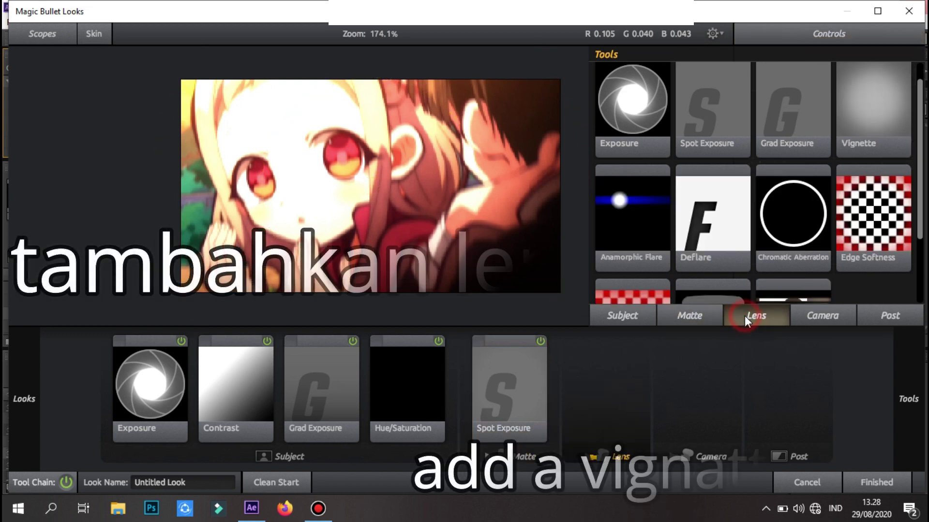
pyautogui.click(882, 105)
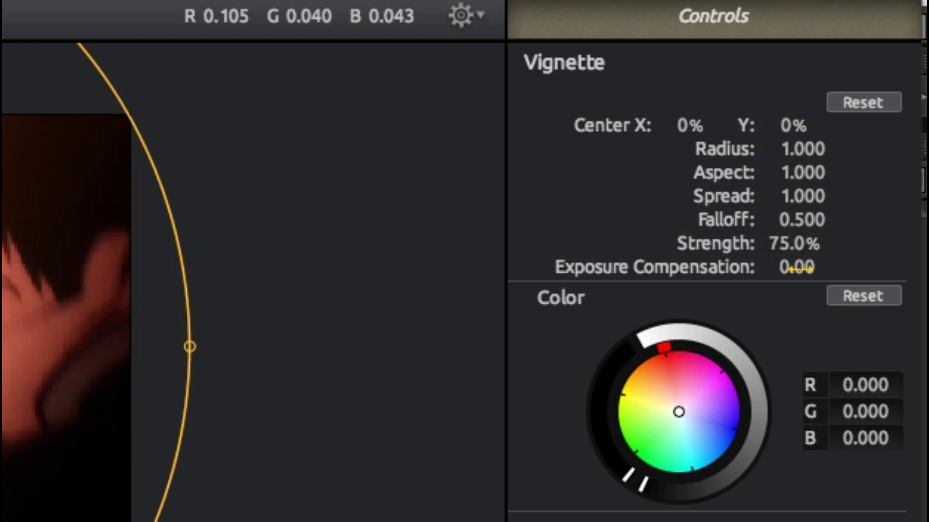
pyautogui.moveTo(799, 268); pyautogui.dragTo(764, 268)
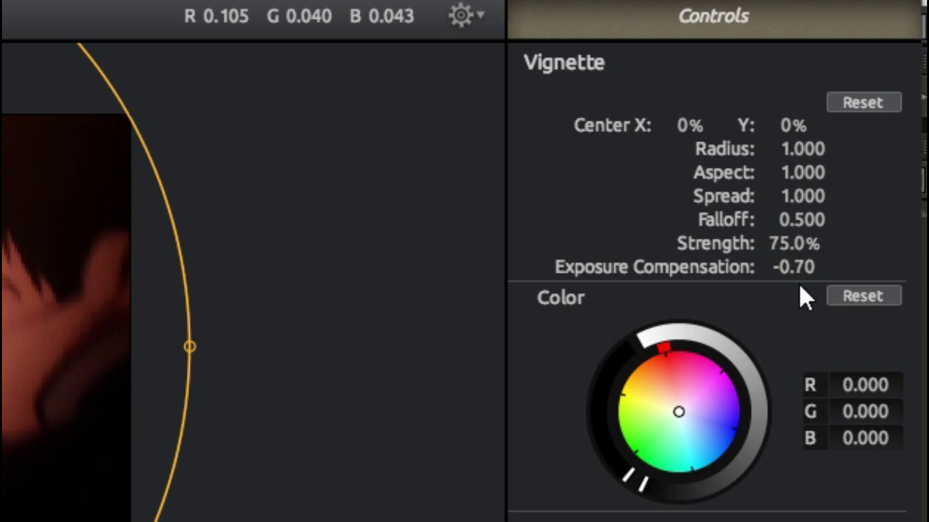
pyautogui.moveTo(795, 267); pyautogui.dragTo(803, 267)
# Step: Set the Vignette's spread to 0.675 and its aspect to 1.375
pyautogui.click(802, 205)
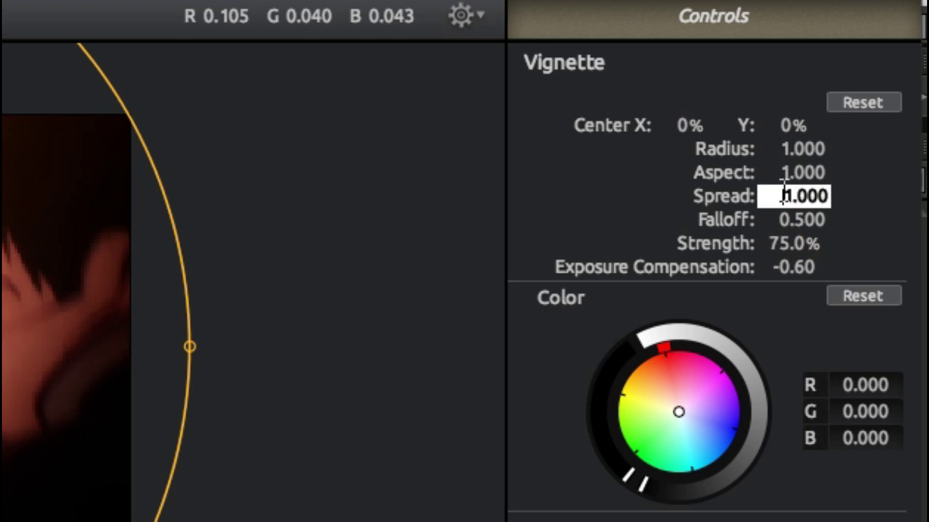
pyautogui.click(850, 205)
pyautogui.moveTo(814, 200); pyautogui.dragTo(768, 200)
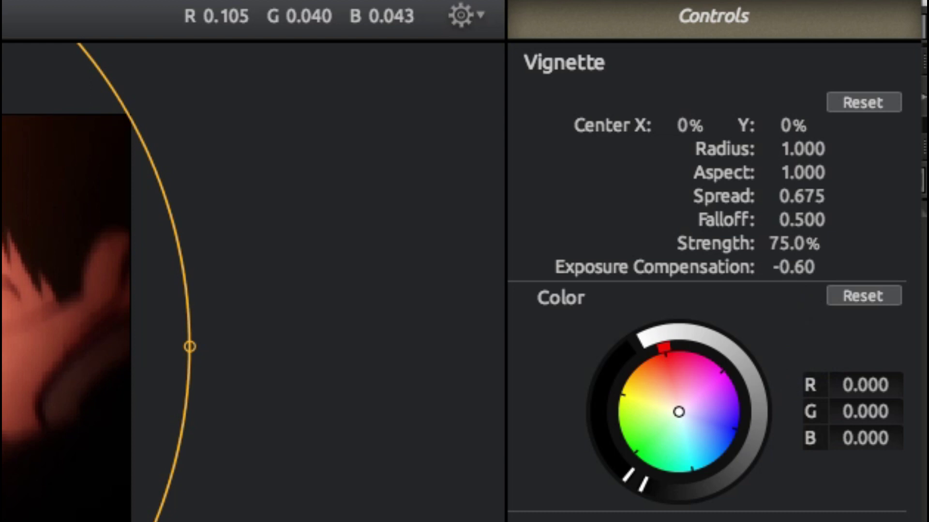
pyautogui.moveTo(769, 173); pyautogui.dragTo(869, 173)
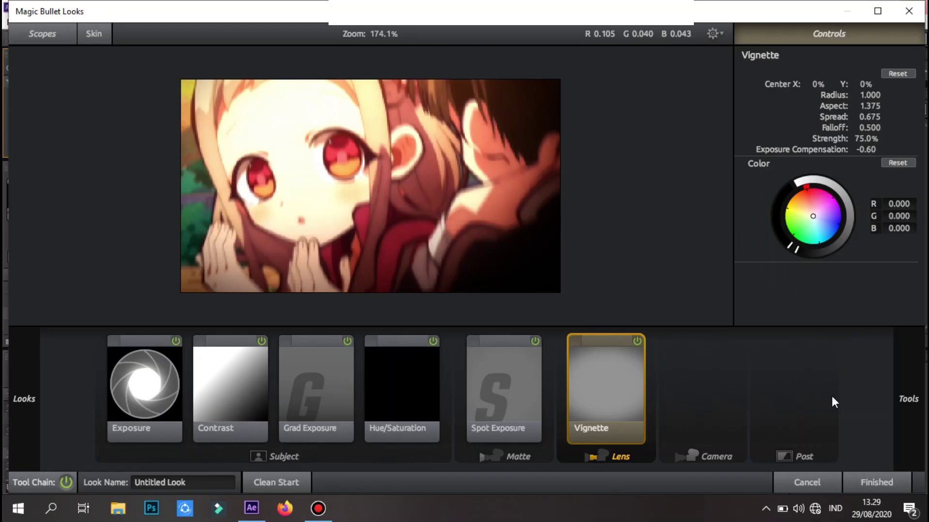
# Step: Add a Telecine Net tool to the Post stage with strength 42.0% and exposure compensation -0.30
pyautogui.moveTo(889, 365)
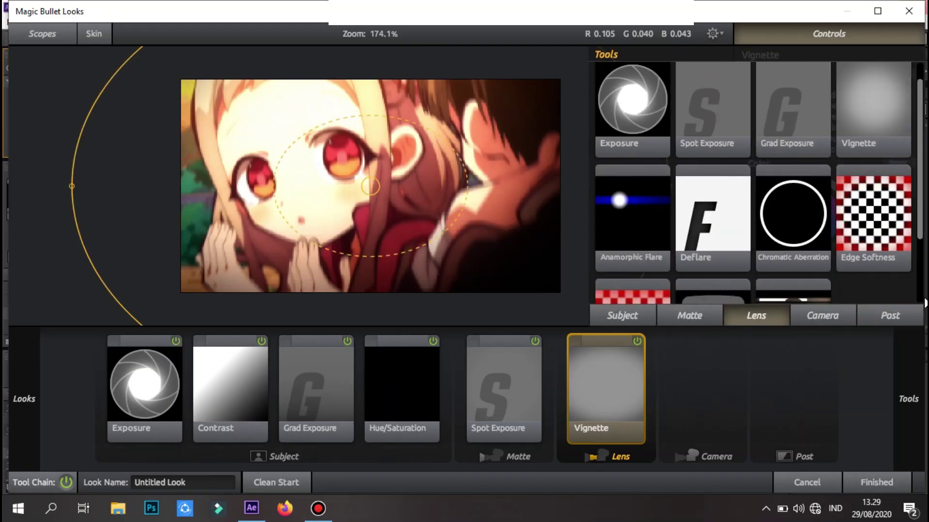
pyautogui.click(814, 319)
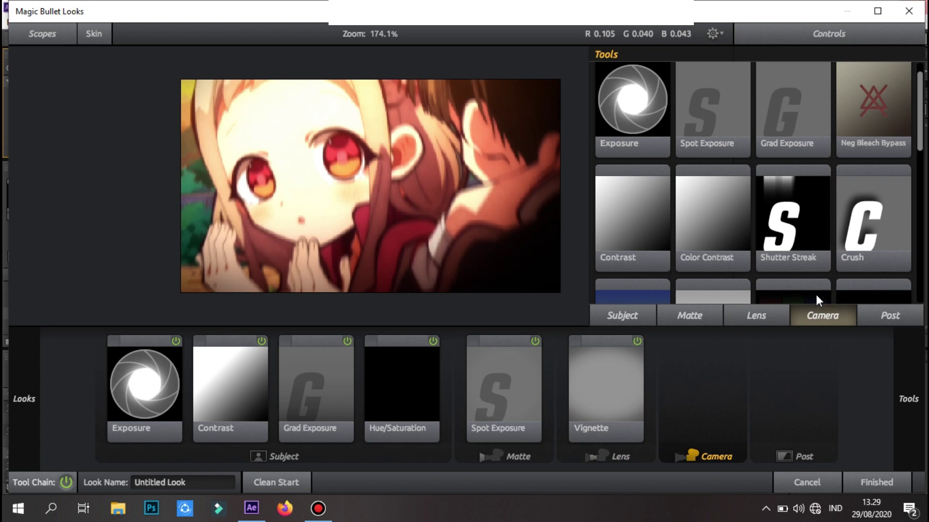
pyautogui.click(869, 315)
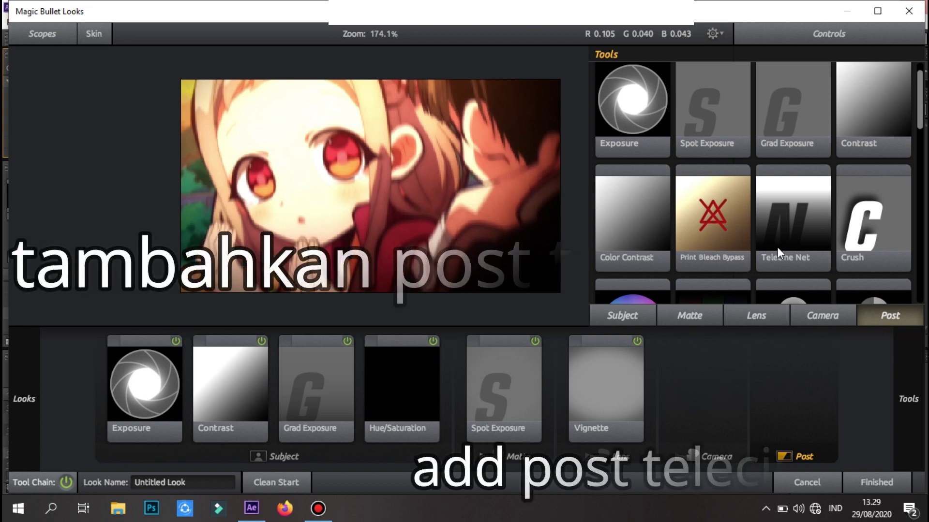
pyautogui.click(779, 208)
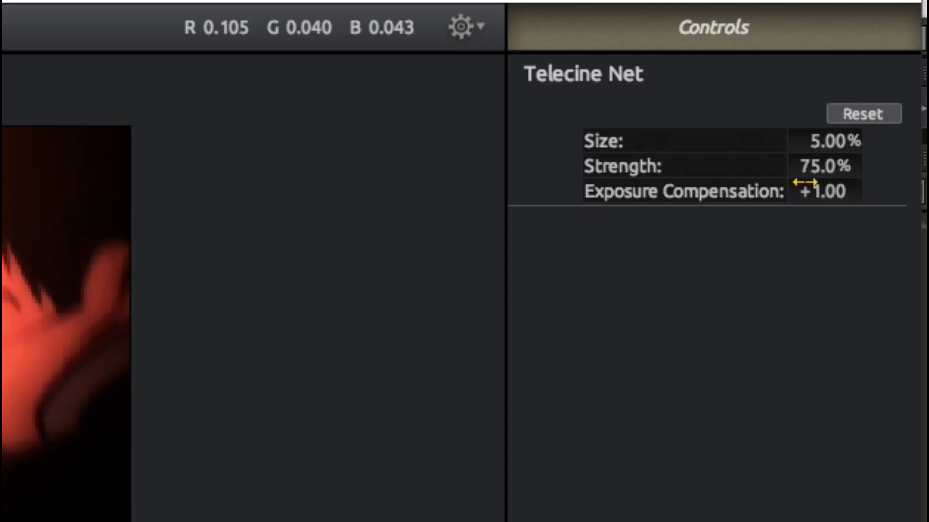
pyautogui.moveTo(829, 167); pyautogui.dragTo(830, 192)
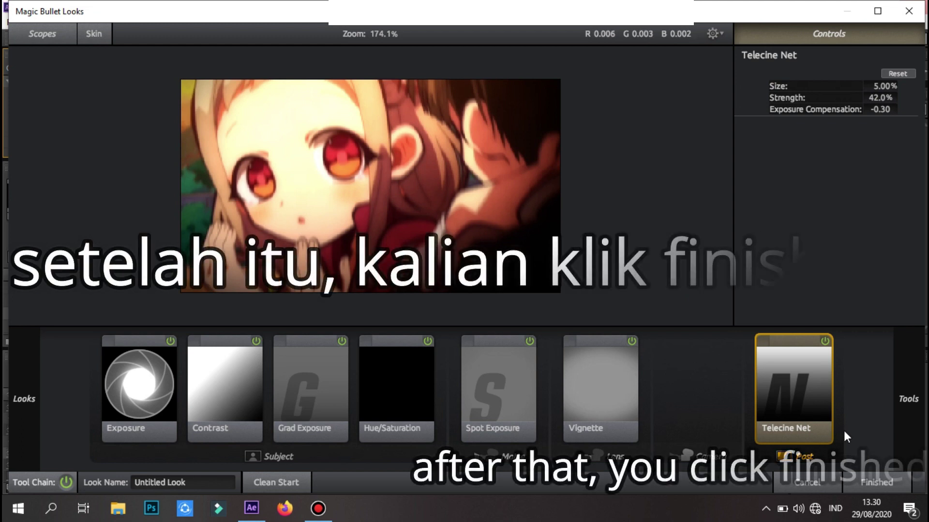
# Step: Apply the finished look to Pre-comp 1 and play a RAM preview of Comp 1 in After Effects
pyautogui.click(869, 486)
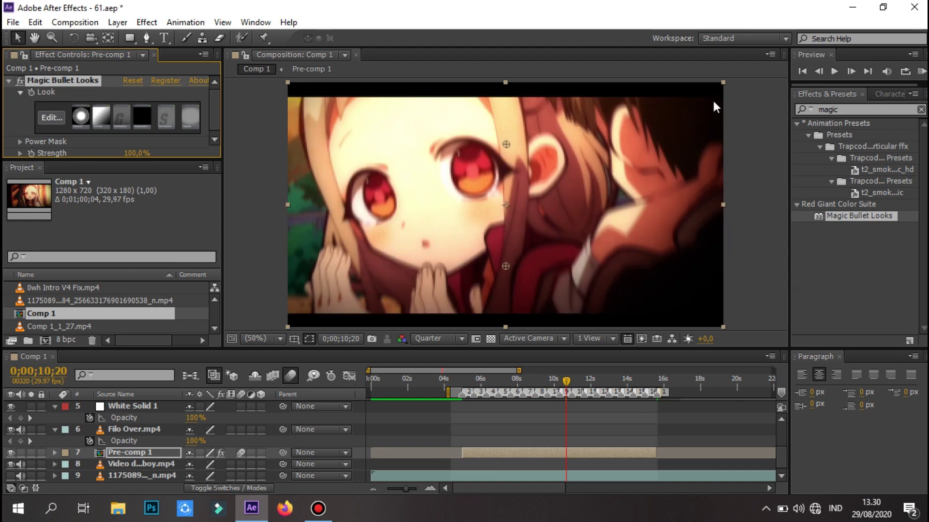
pyautogui.click(920, 72)
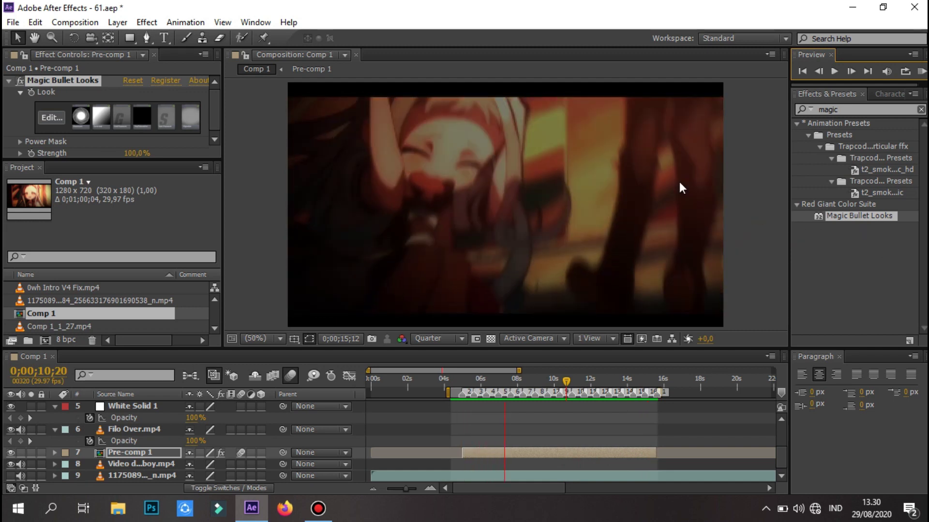
pyautogui.click(921, 71)
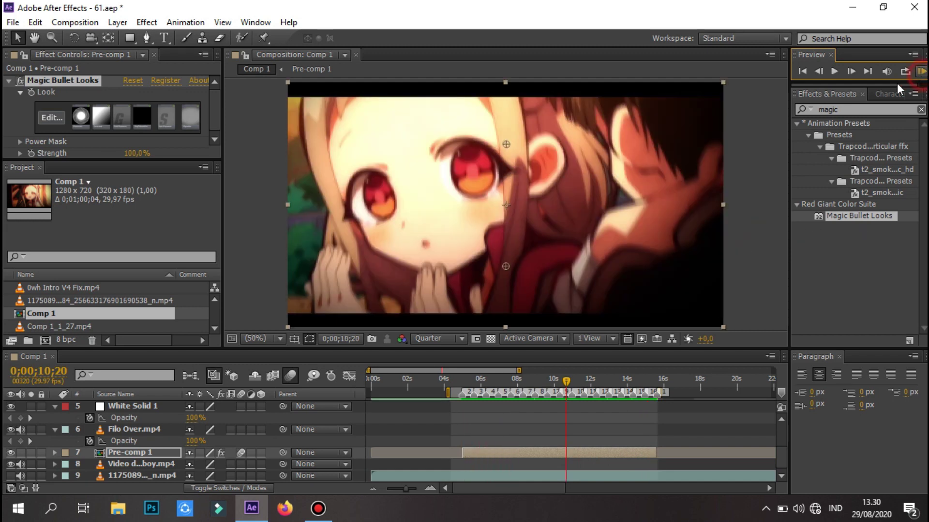
# Step: Search the effects for "film" and apply S_FilmDamage to the Pre-comp 1 layer
pyautogui.click(840, 111)
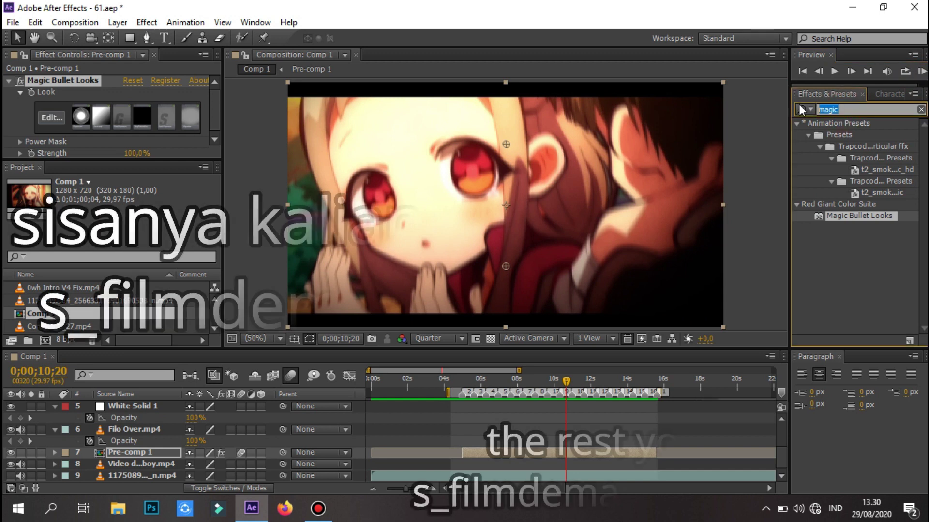
pyautogui.write('film')
pyautogui.click(801, 111)
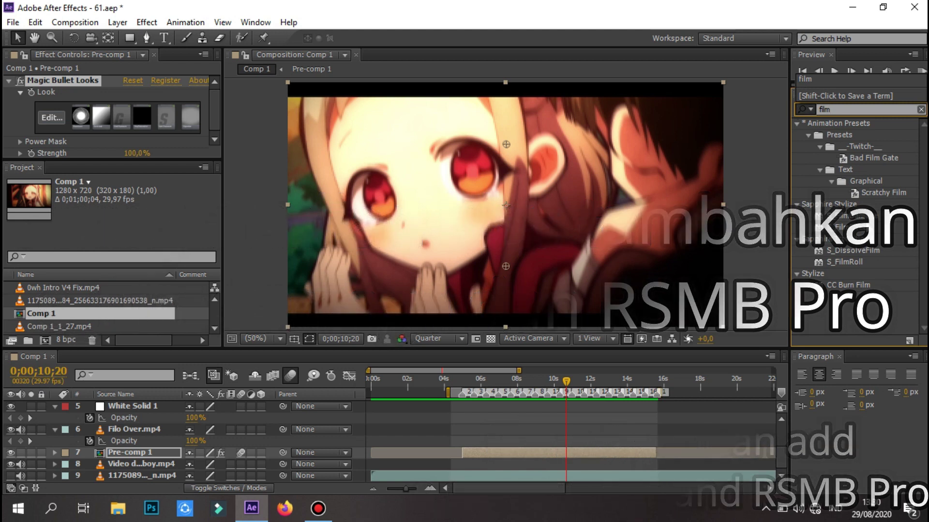
pyautogui.click(856, 216)
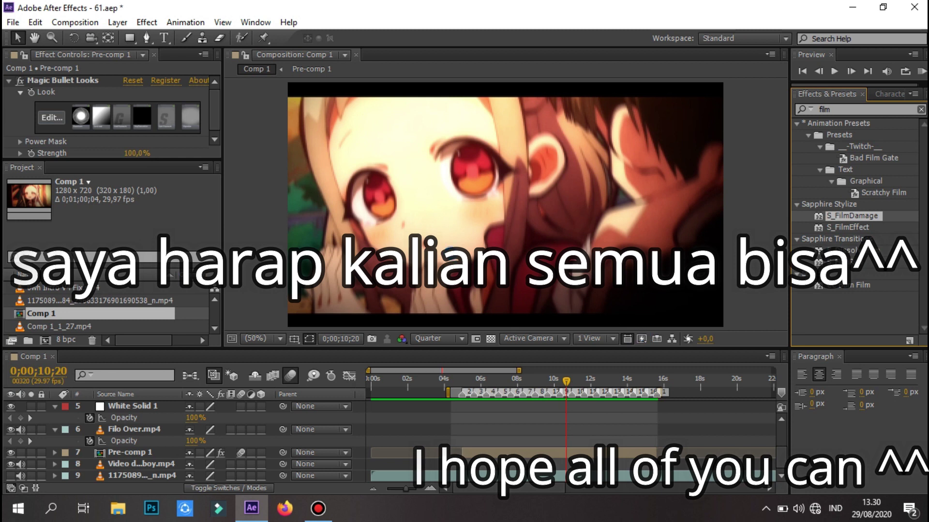
pyautogui.moveTo(856, 215); pyautogui.dragTo(313, 144)
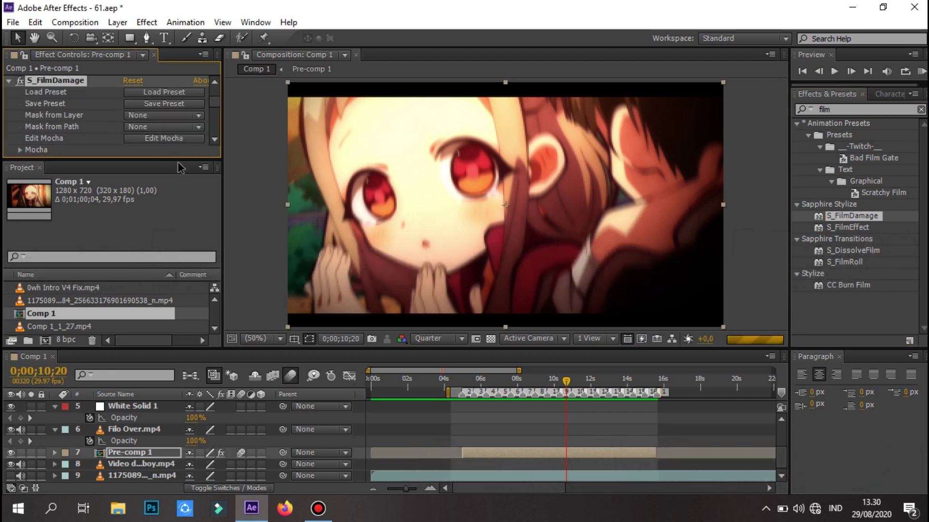
# Step: Enlarge the effect settings area and set S_FilmDamage's Grain Amp to 0
pyautogui.moveTo(152, 159); pyautogui.dragTo(147, 229)
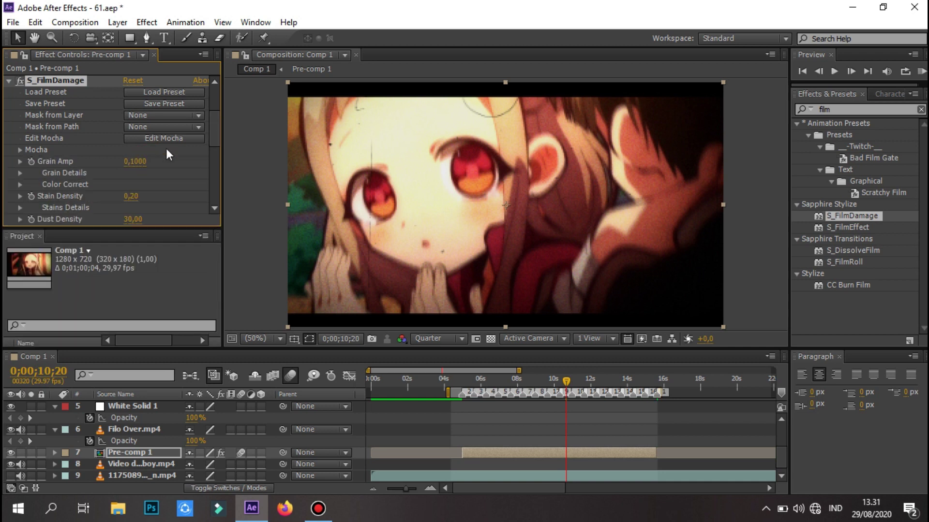
pyautogui.click(143, 161)
pyautogui.click(170, 168)
pyautogui.click(135, 162)
pyautogui.click(140, 170)
pyautogui.moveTo(136, 163); pyautogui.dragTo(26, 168)
# Step: Set S_FilmDamage's Stain Density and Dust Density both to 0
pyautogui.moveTo(124, 203); pyautogui.dragTo(131, 198)
pyautogui.click(131, 220)
pyautogui.write('1')
pyautogui.press('Return')
pyautogui.scroll(-2, 161, 176)
pyautogui.moveTo(131, 165); pyautogui.dragTo(62, 177)
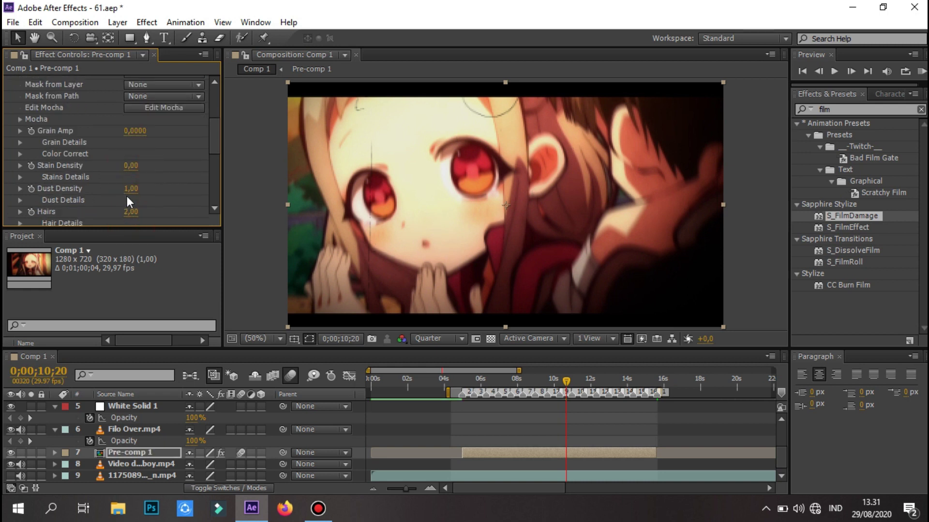
pyautogui.moveTo(128, 189); pyautogui.dragTo(27, 196)
# Step: Set S_FilmDamage's Hairs to 0 and Scratches to 3
pyautogui.scroll(-4, 158, 173)
pyautogui.click(133, 174)
pyautogui.write('3')
pyautogui.press('Return')
# Step: Set S_FilmDamage's Vignette Darkness to 0.30 and start a RAM preview of the composition
pyautogui.scroll(-2, 170, 181)
pyautogui.moveTo(139, 190); pyautogui.dragTo(178, 194)
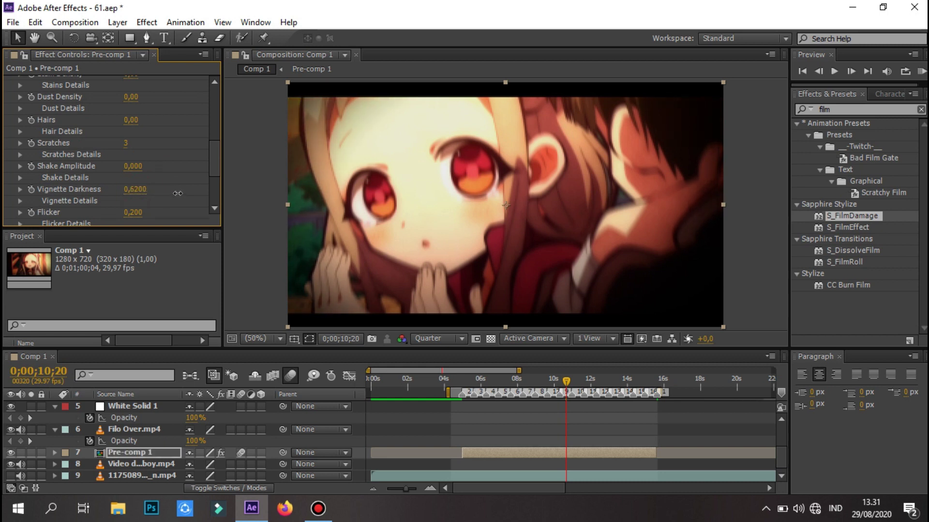
pyautogui.moveTo(173, 192); pyautogui.dragTo(152, 191)
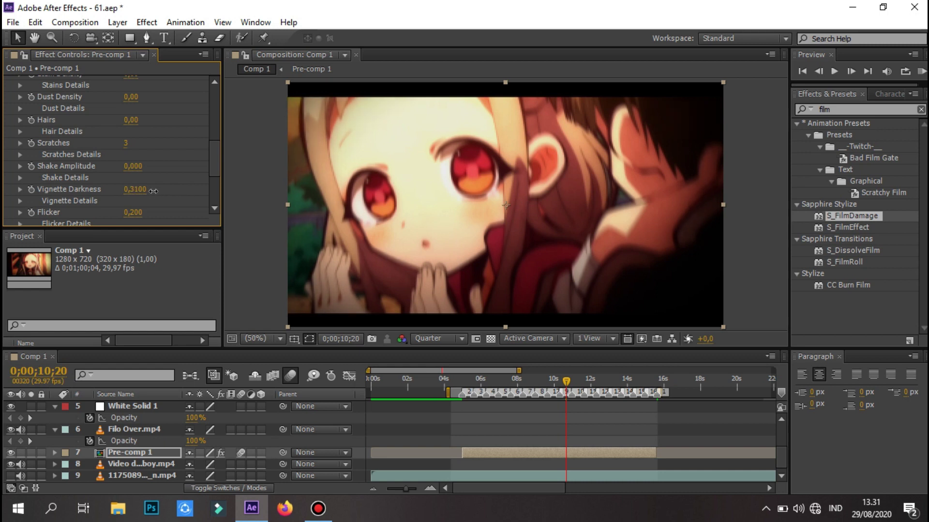
pyautogui.click(922, 72)
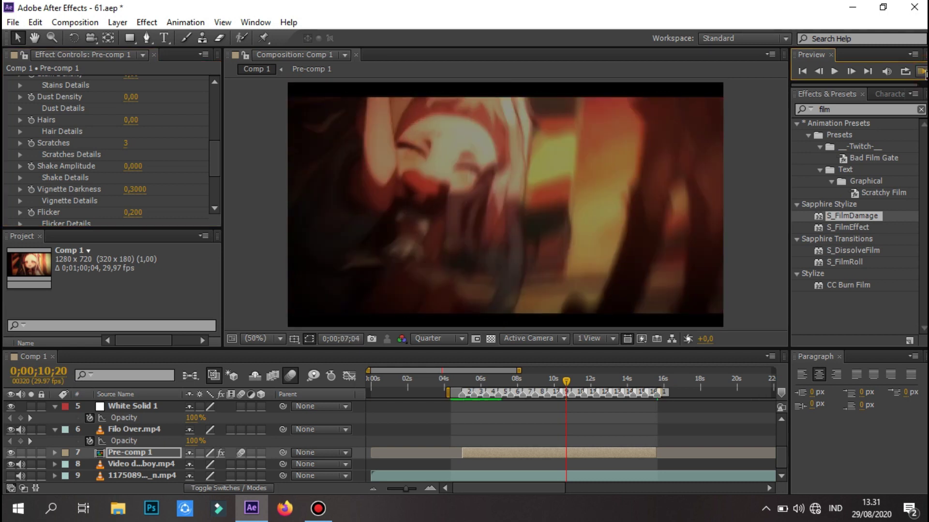